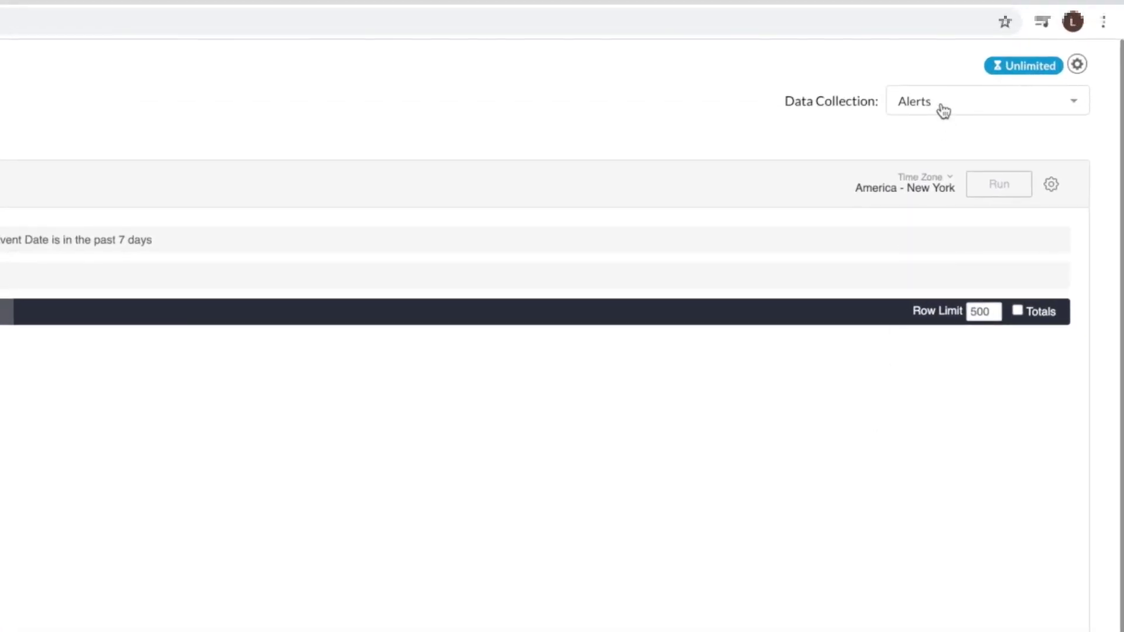
Switch the data collection to Page Events and run a query on the Netskope Host POP dimension
left_click(943, 110)
left_click(953, 232)
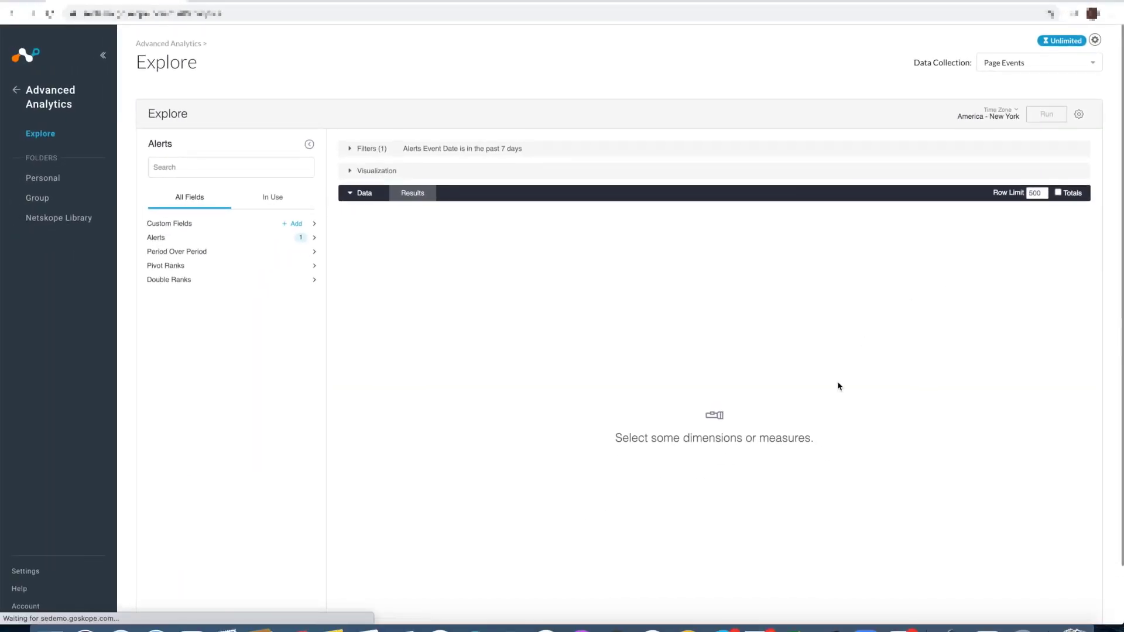
left_click(255, 168)
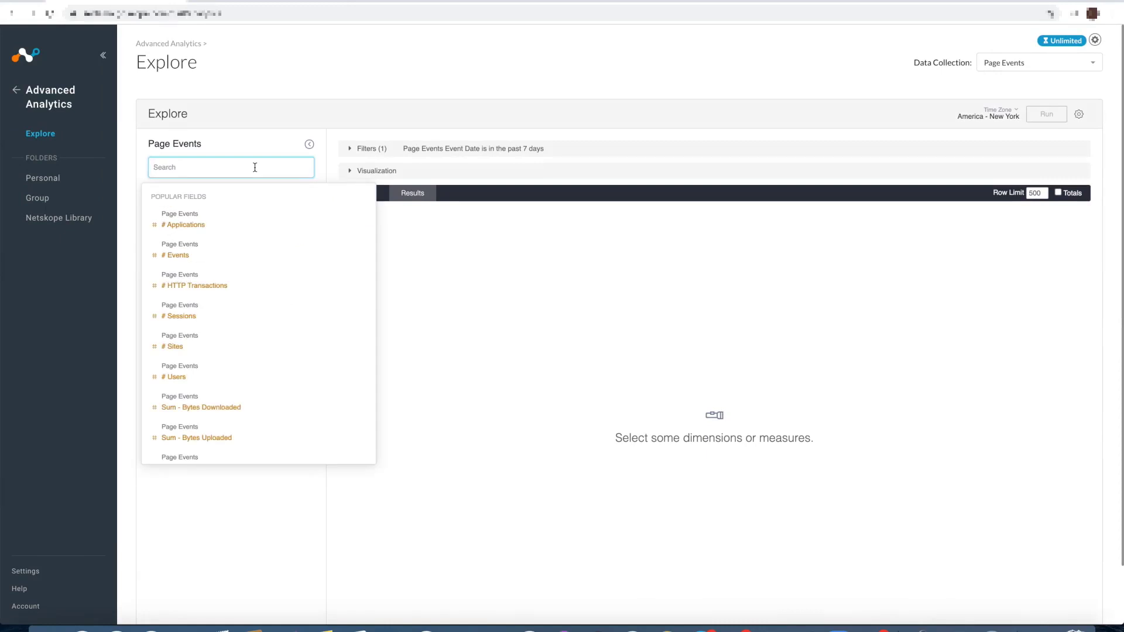
type("netskope")
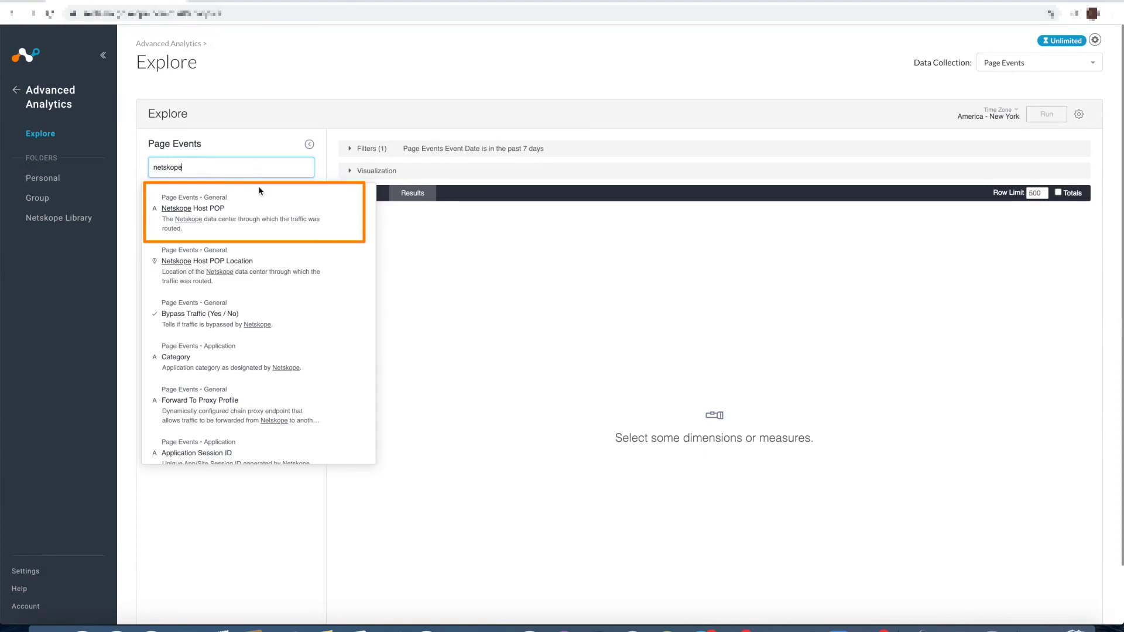
left_click(259, 206)
left_click(1041, 118)
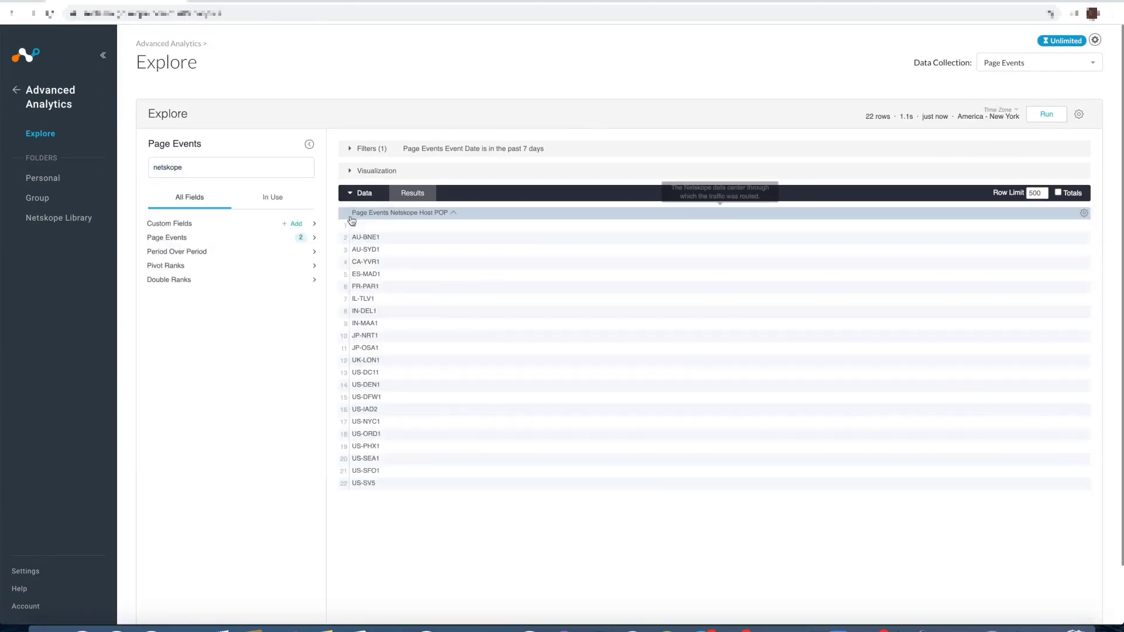
Add the # Users measure from Page Events to the query and rerun it
double_click(212, 165)
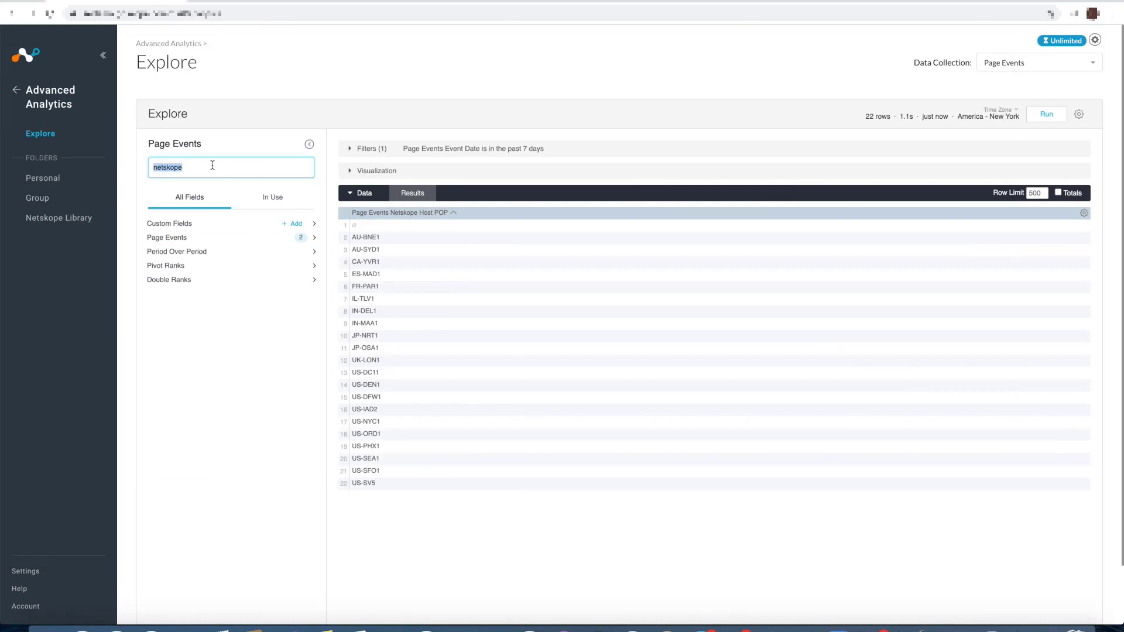
type("use")
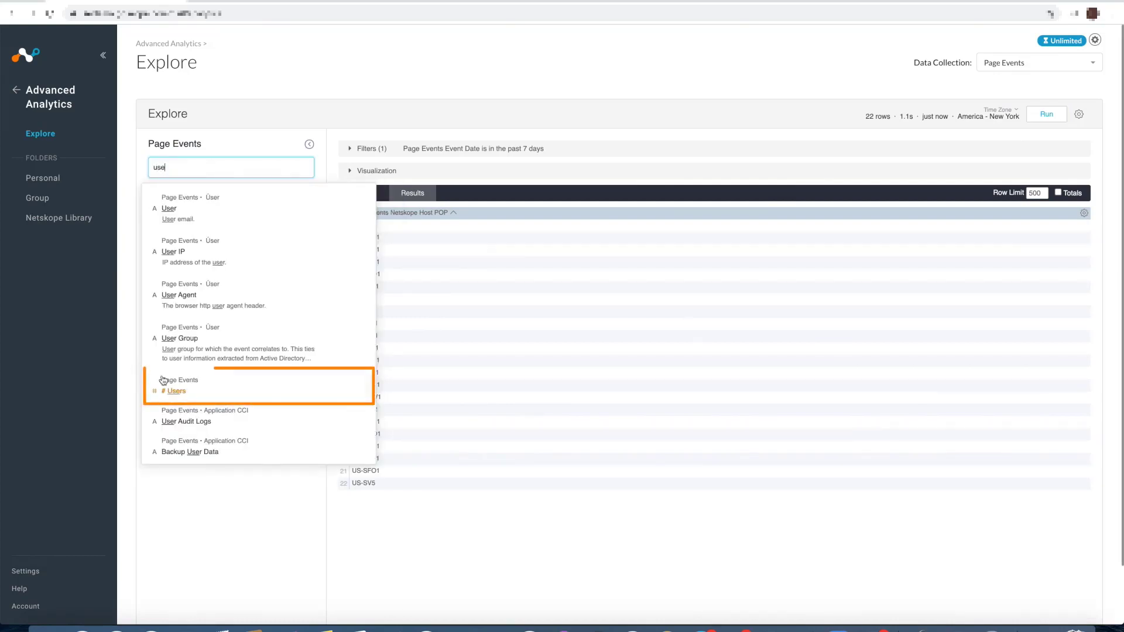
left_click(165, 384)
left_click(1044, 114)
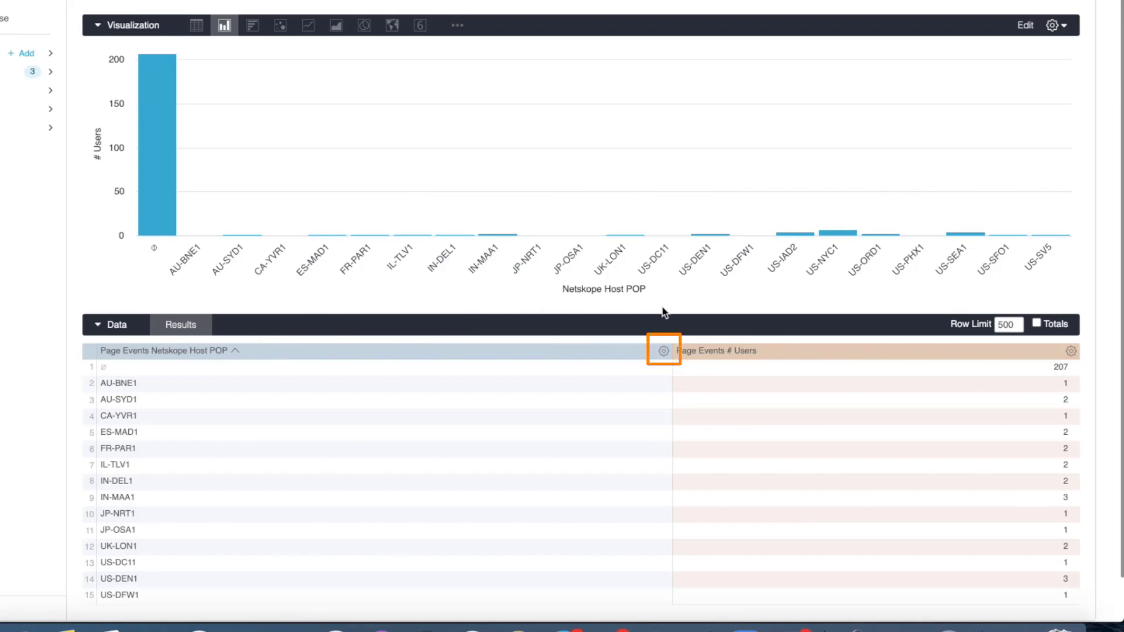
Filter Netskope Host POP with the condition "is not null" and rerun the query
left_click(664, 352)
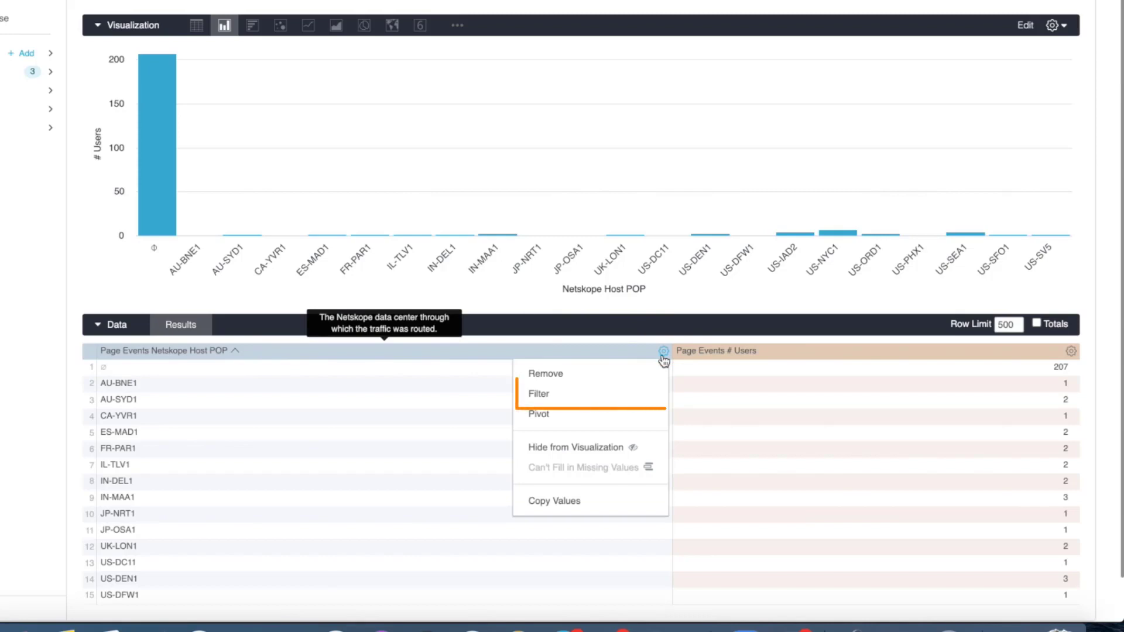
left_click(649, 394)
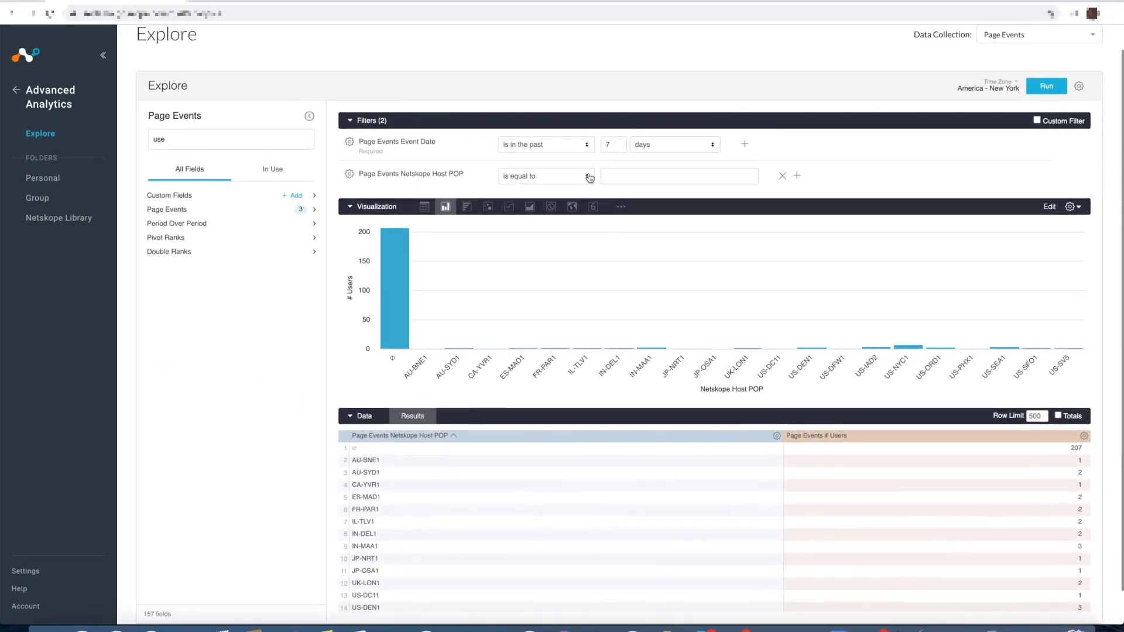
left_click(589, 177)
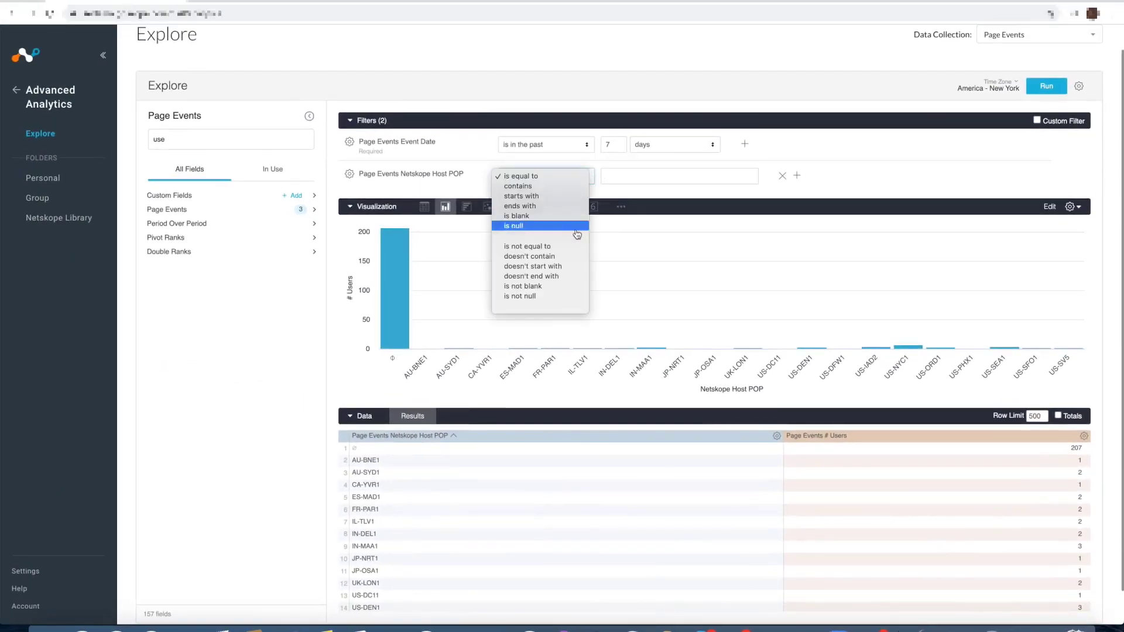
key("Escape")
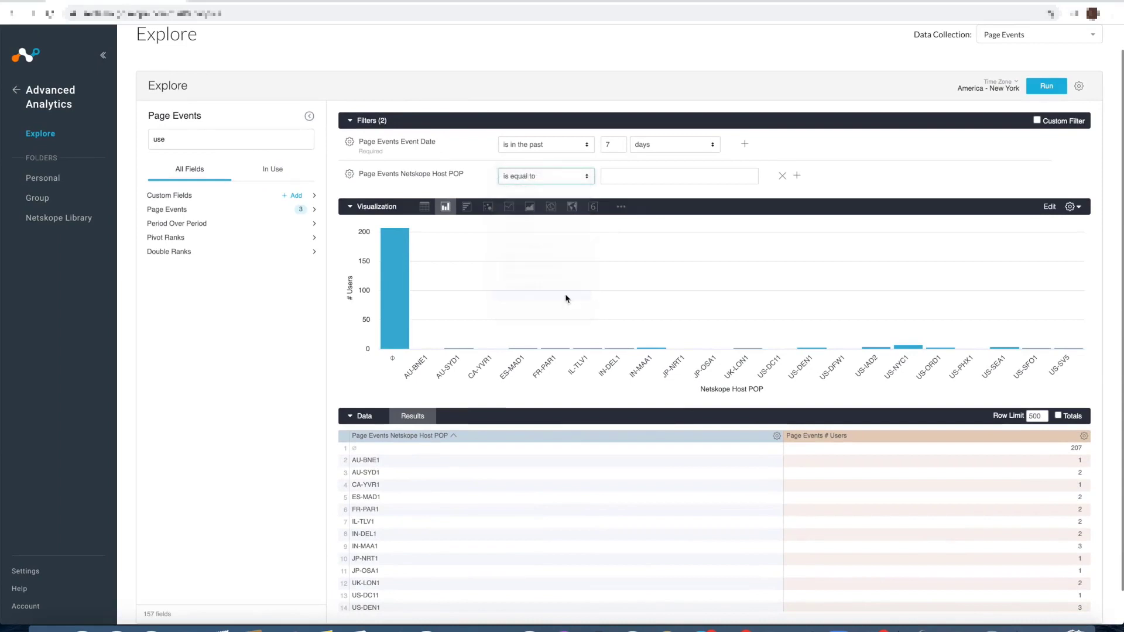
left_click(1046, 86)
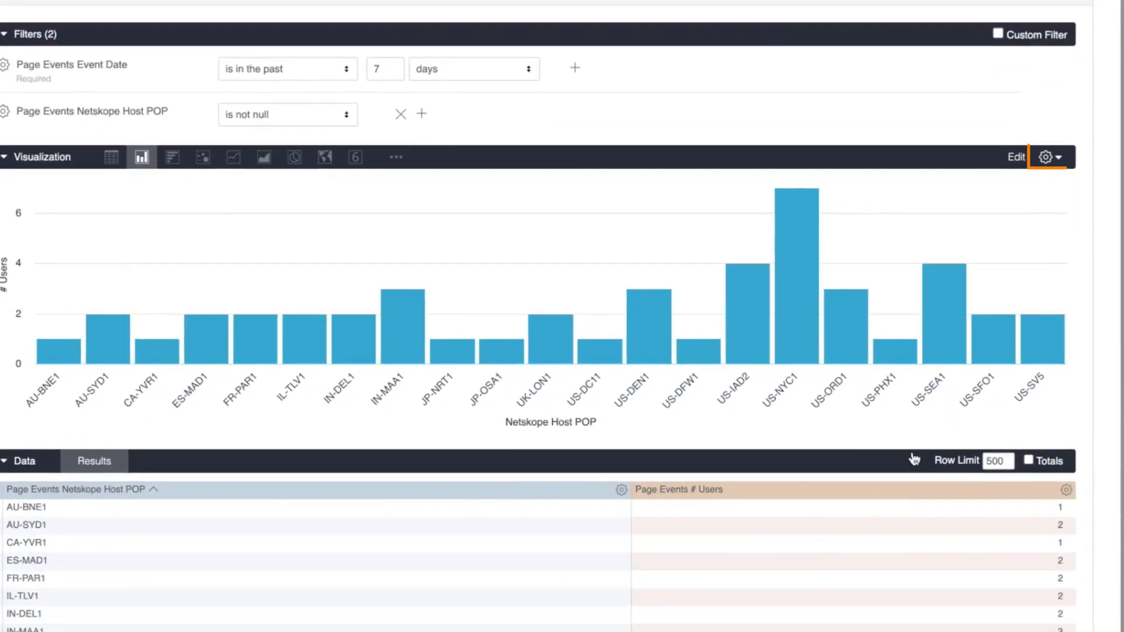
In the column chart's series settings, enable Show Full Field Name for the labels
left_click(1047, 159)
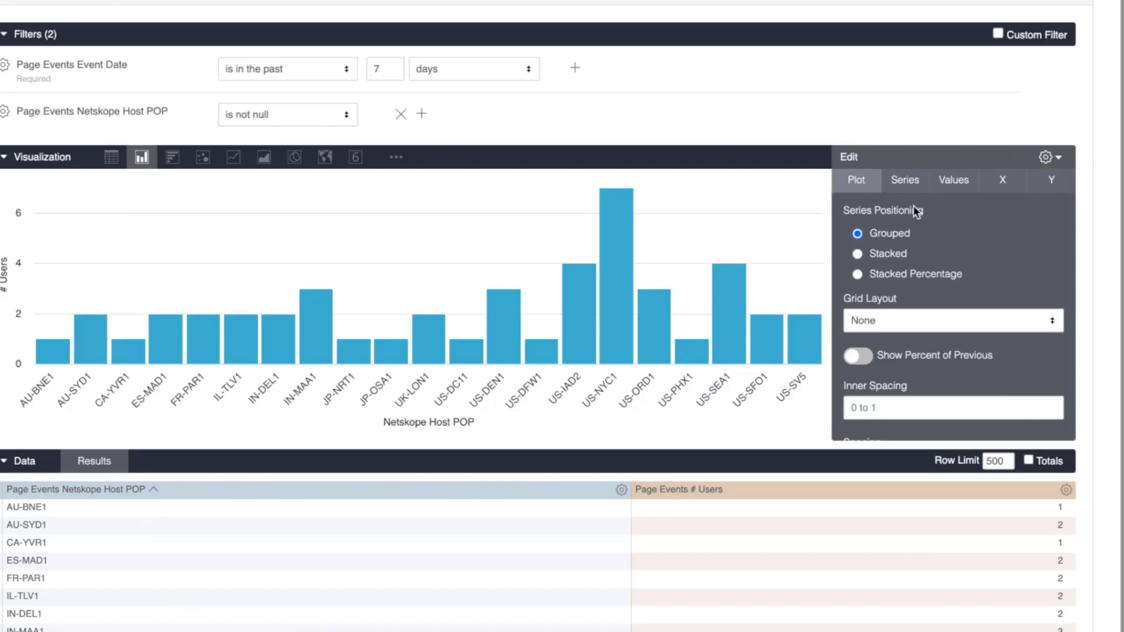
left_click(905, 182)
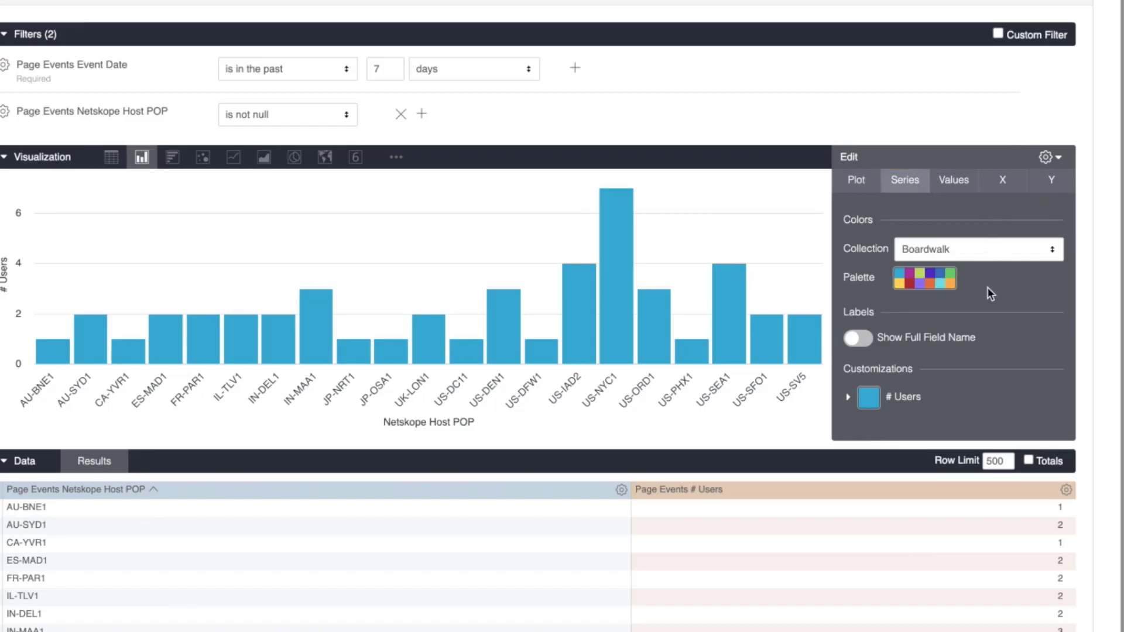
scroll(989, 293, "down", 1)
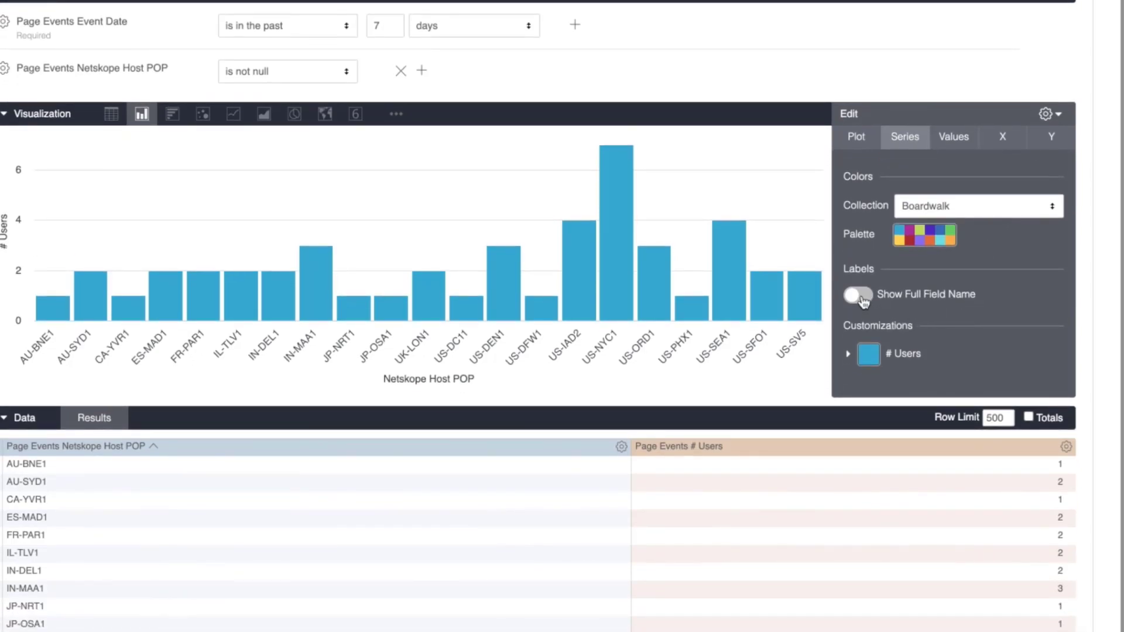
left_click(858, 295)
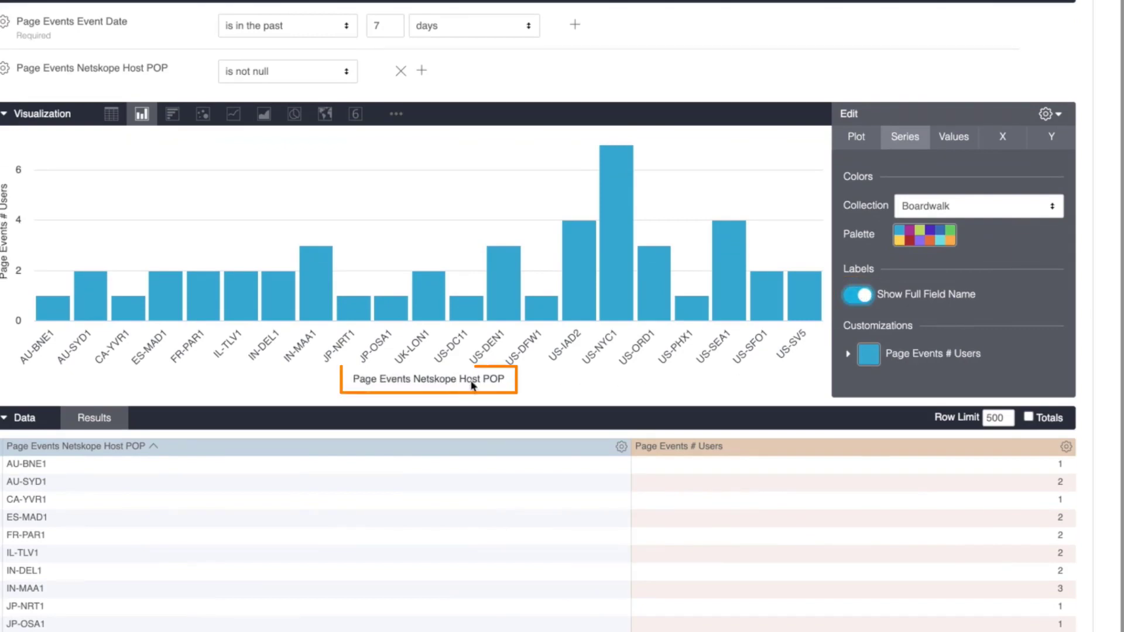
Enable Value Labels on the chart's columns
mouse_move(179, 460)
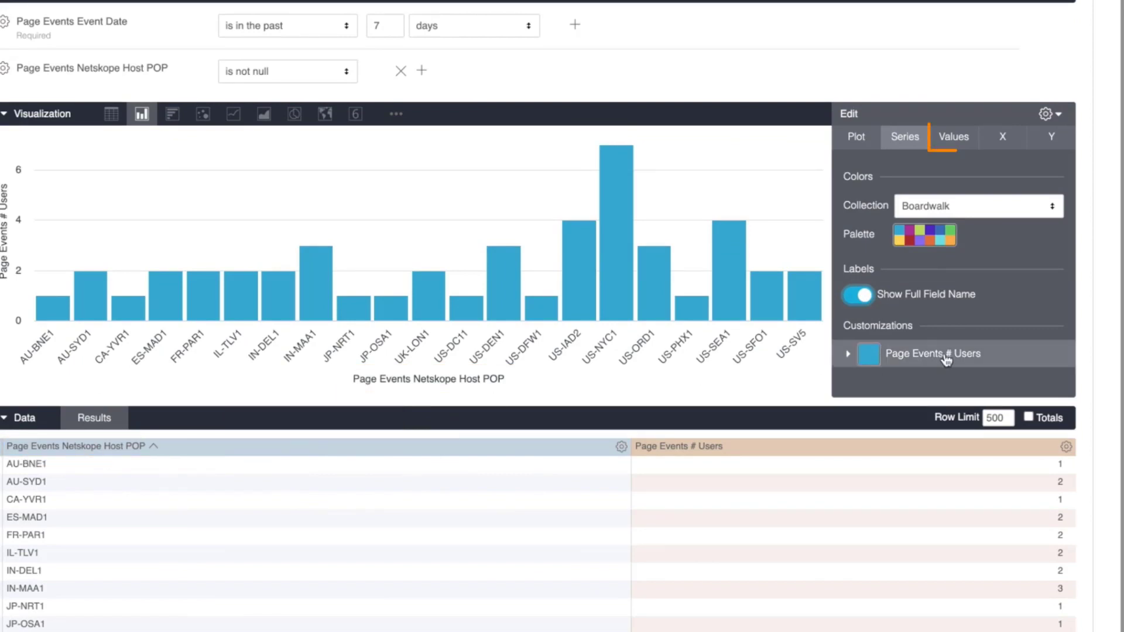
left_click(953, 142)
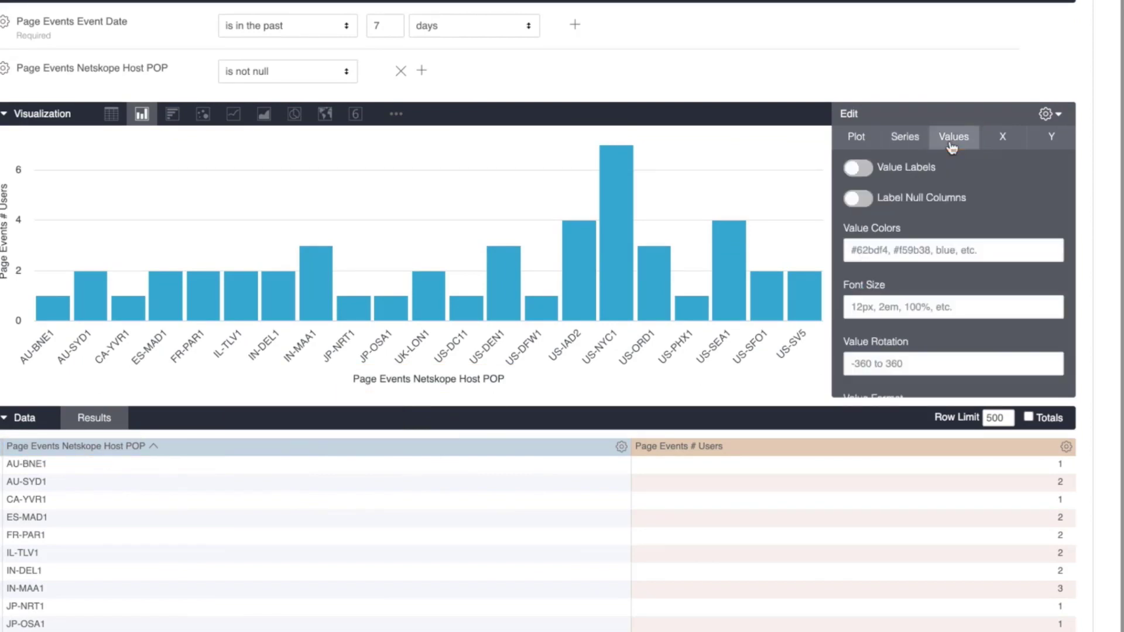
left_click(859, 169)
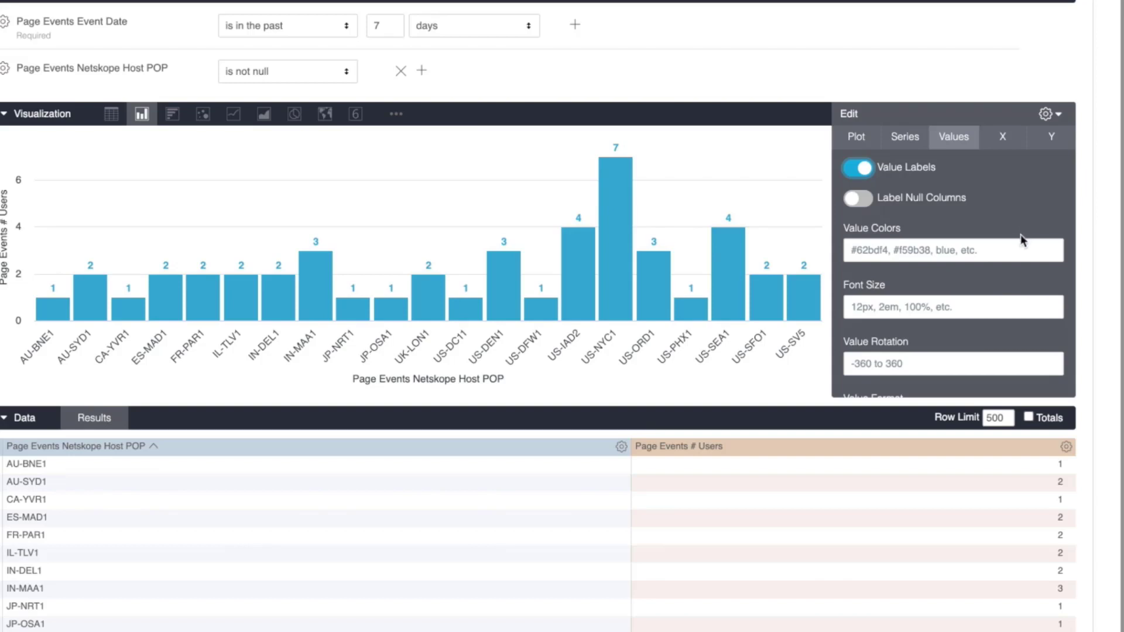
left_click(894, 245)
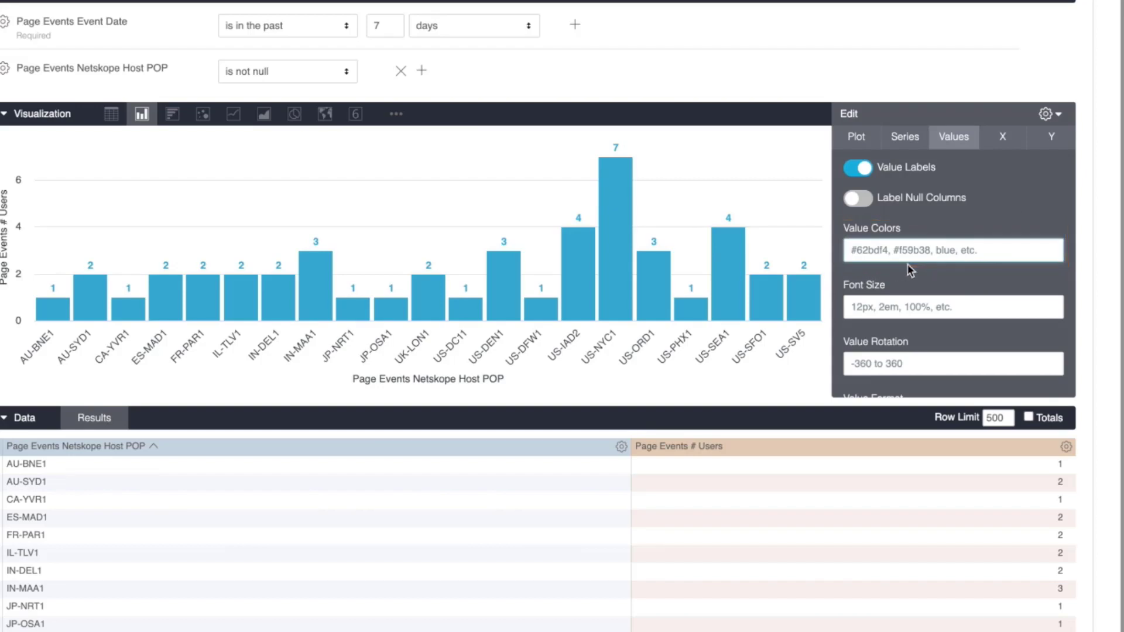
Set the custom name of the chart's X axis to "Data Centers"
left_click(1003, 148)
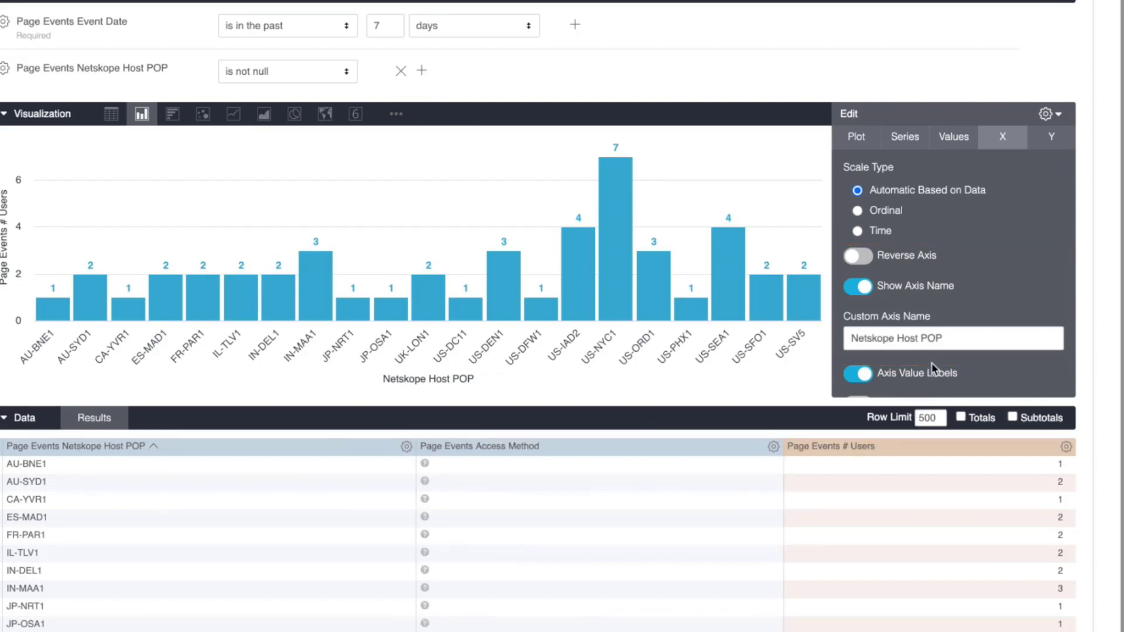
left_click(952, 339)
left_click_drag(952, 338, 844, 339)
type("Data Centers")
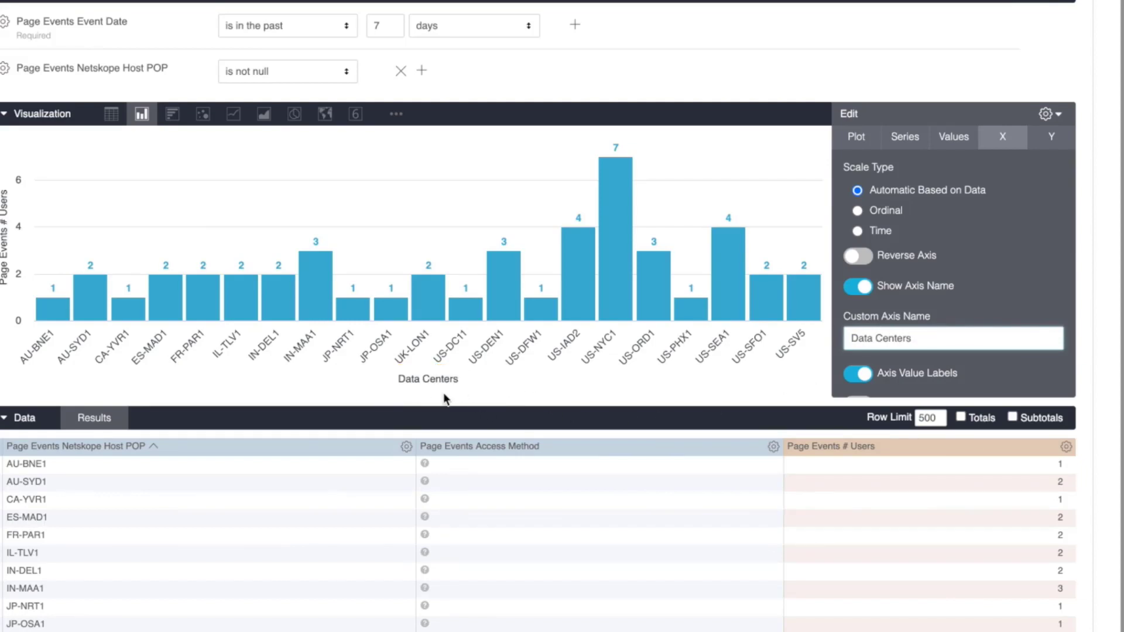
Add the Access Method dimension from the Page Events general fields and rerun the query
scroll(983, 342, "down", 2)
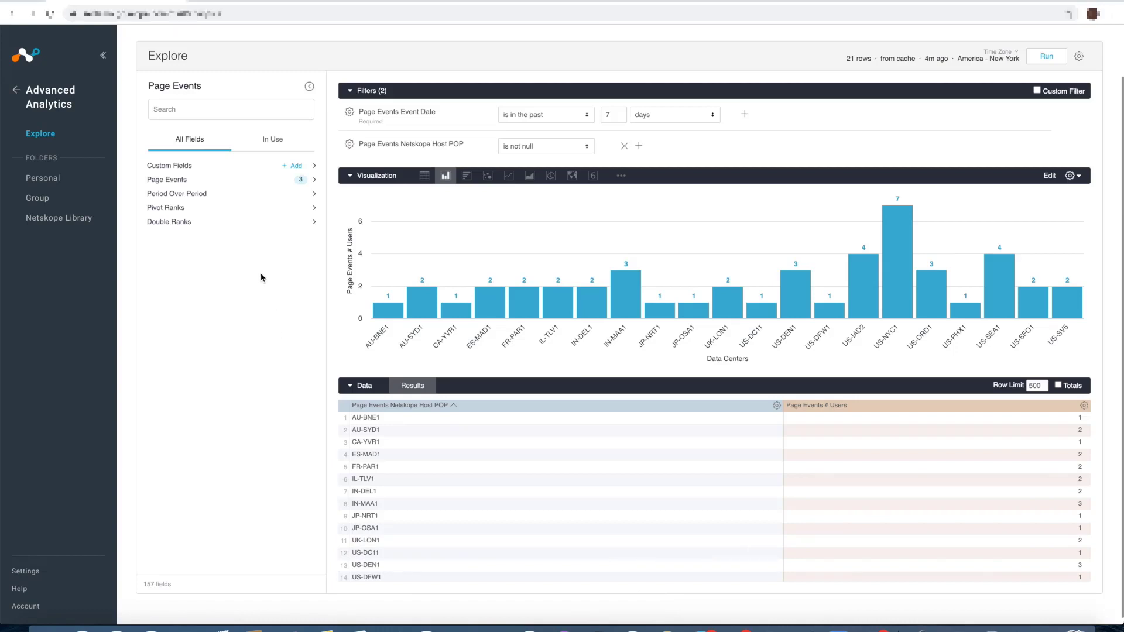
left_click(242, 112)
type("acce")
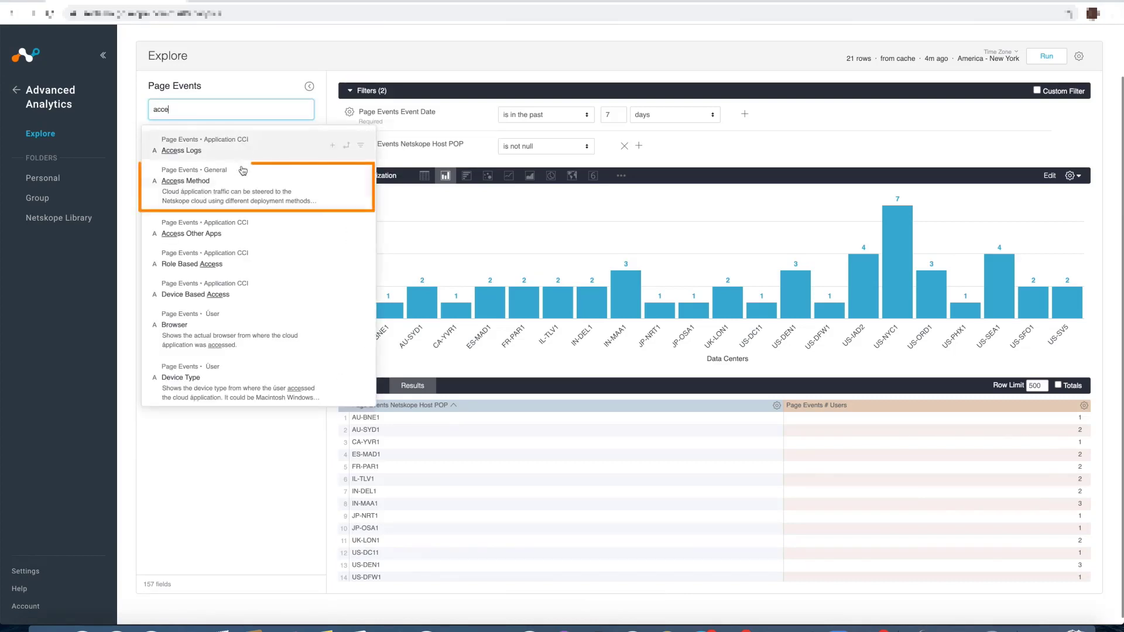
left_click(240, 186)
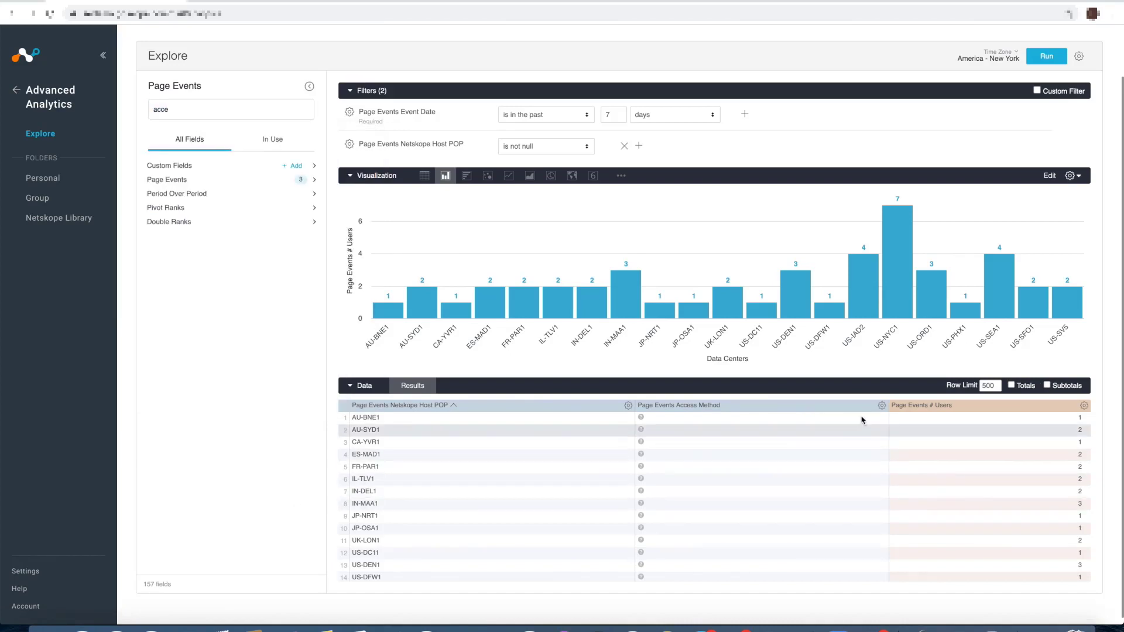
left_click(1045, 56)
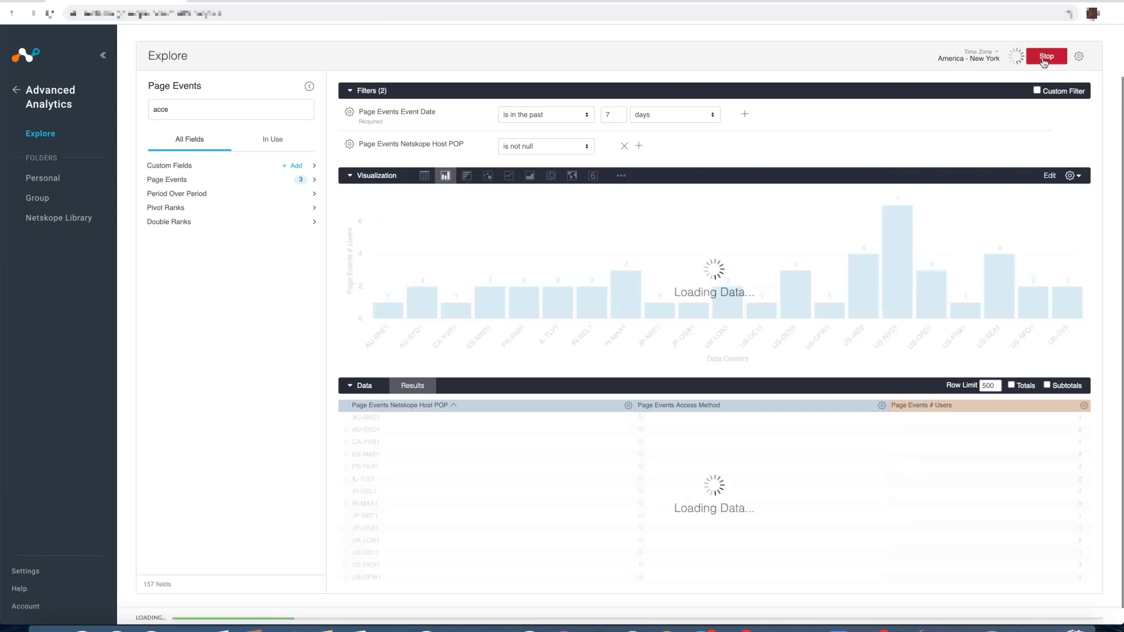
left_click(1046, 57)
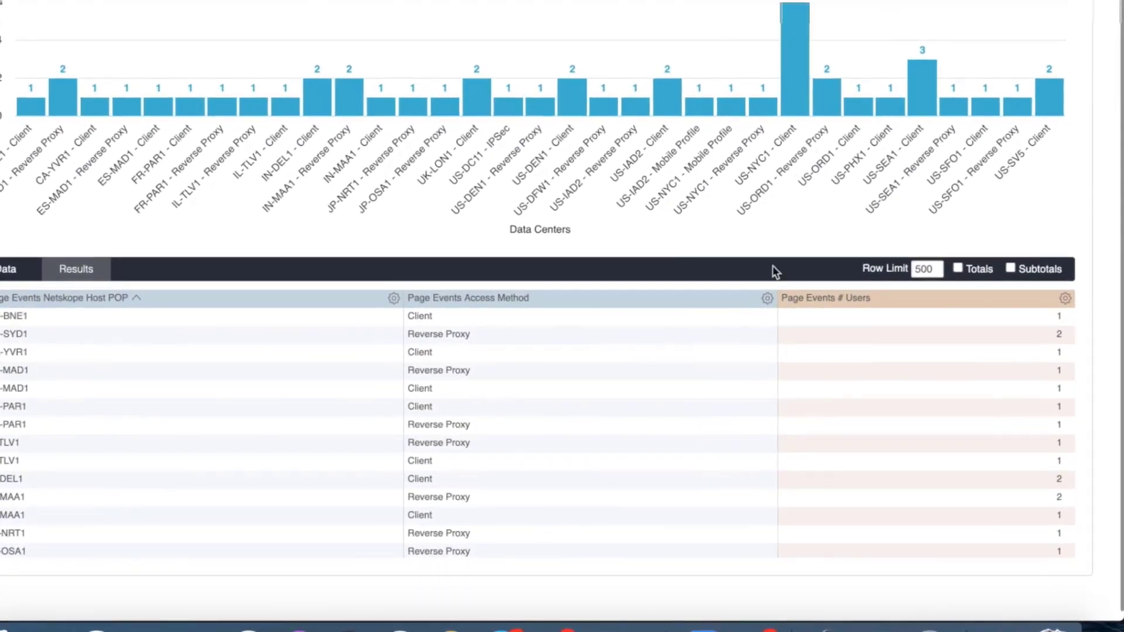
Pivot the results by Access Method, rerun the query, and set the chart's series positioning to Stacked
left_click(767, 298)
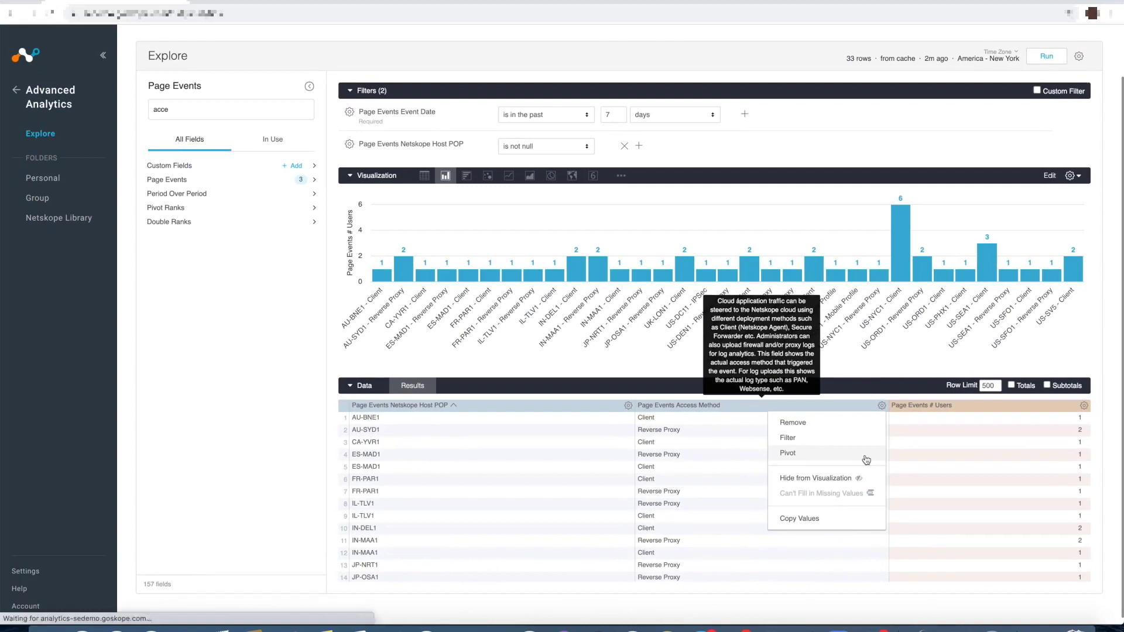
left_click(748, 377)
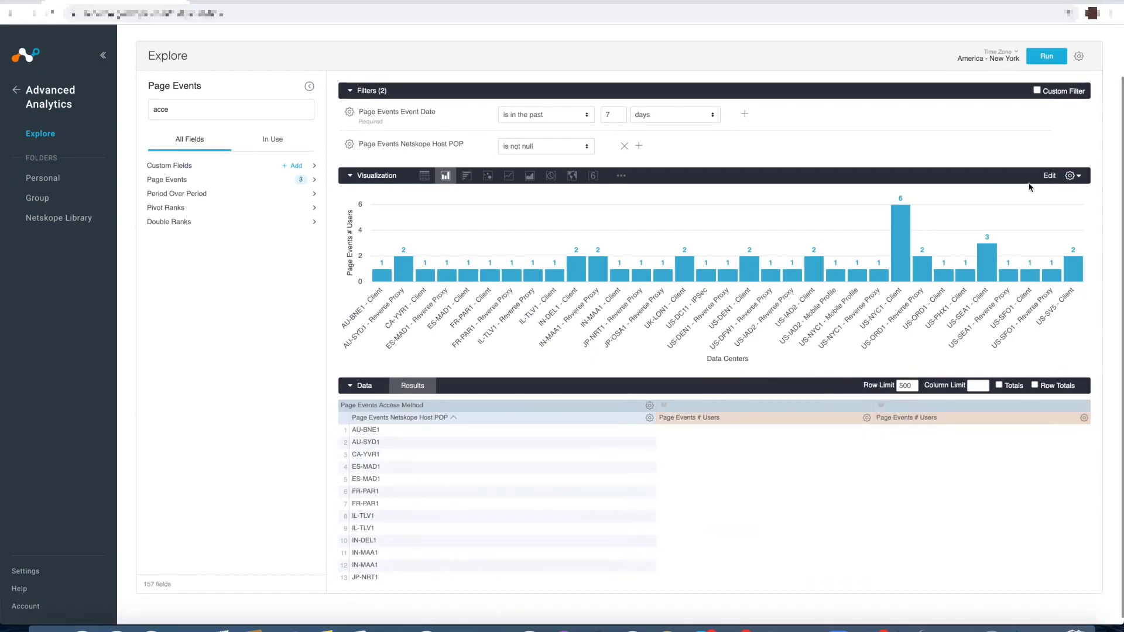
left_click(1046, 57)
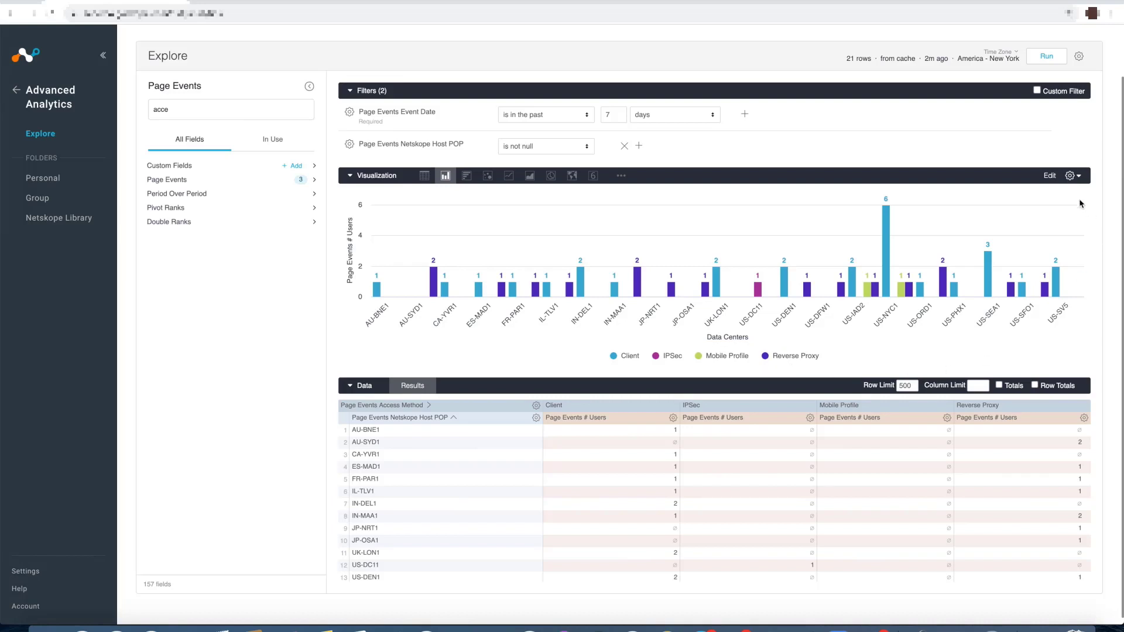
left_click(1074, 177)
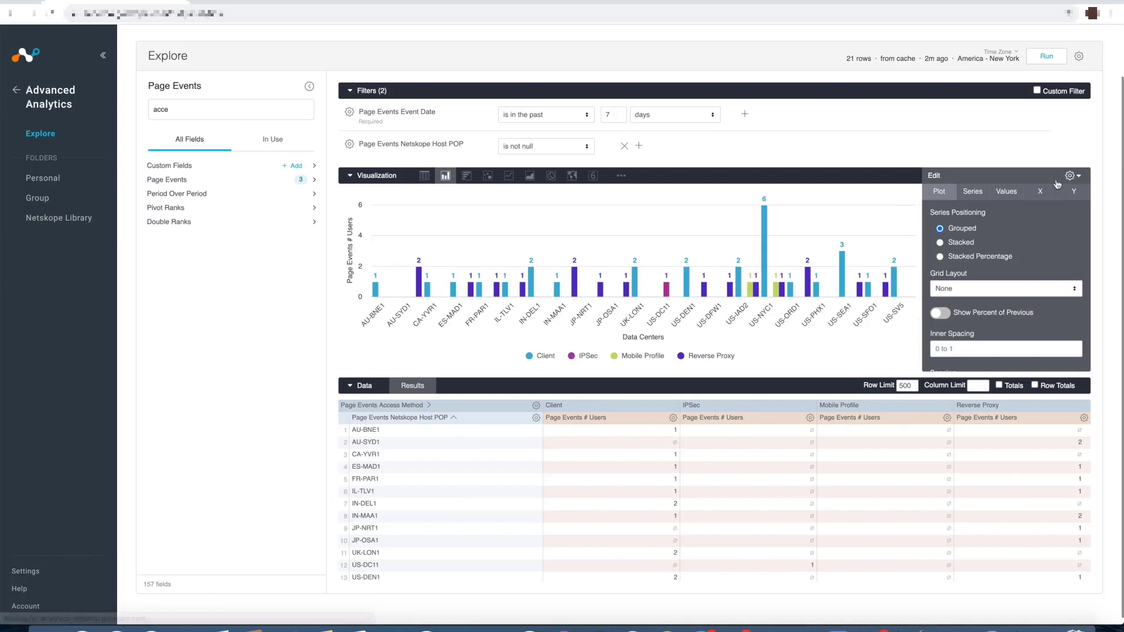
left_click(940, 243)
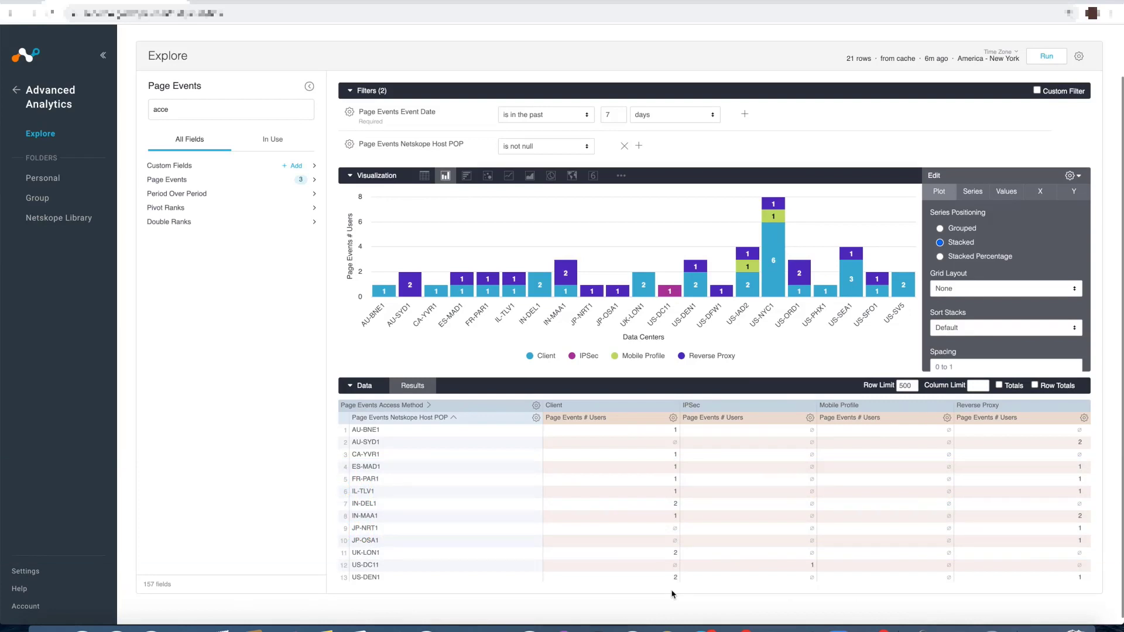
Unpivot the Access Method dimension and remove it from the results
left_click(536, 406)
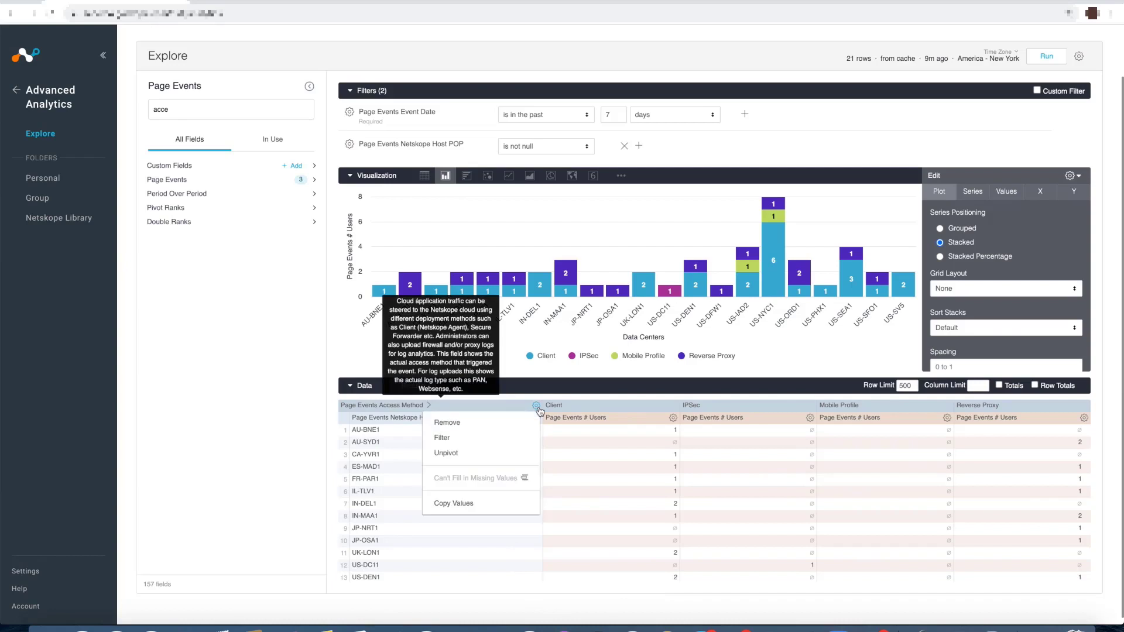
left_click(521, 452)
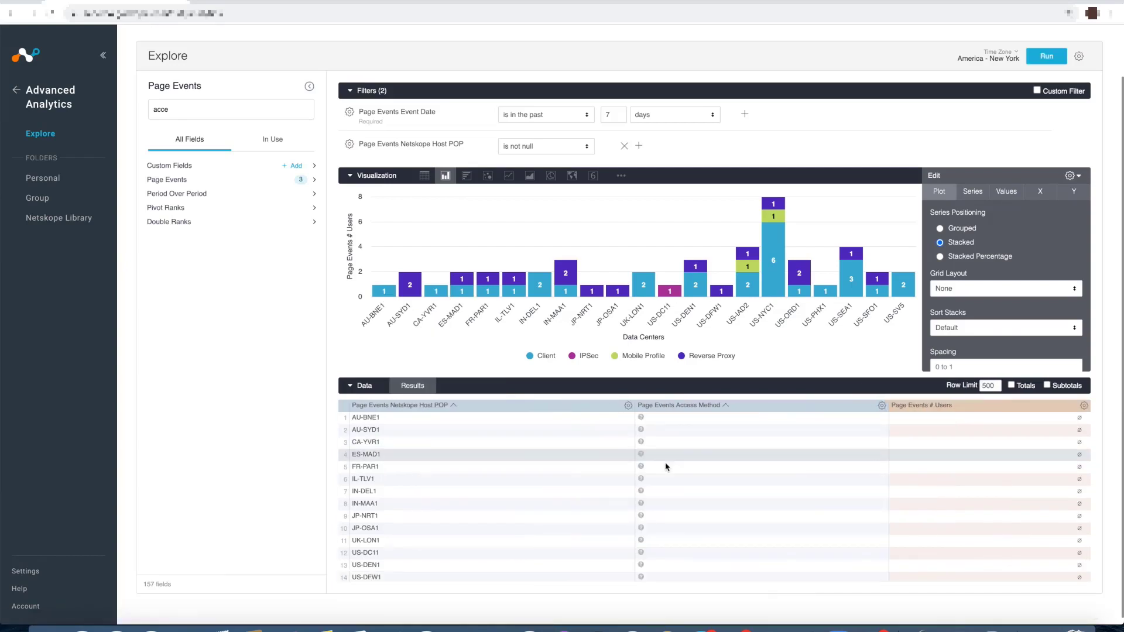
left_click(881, 405)
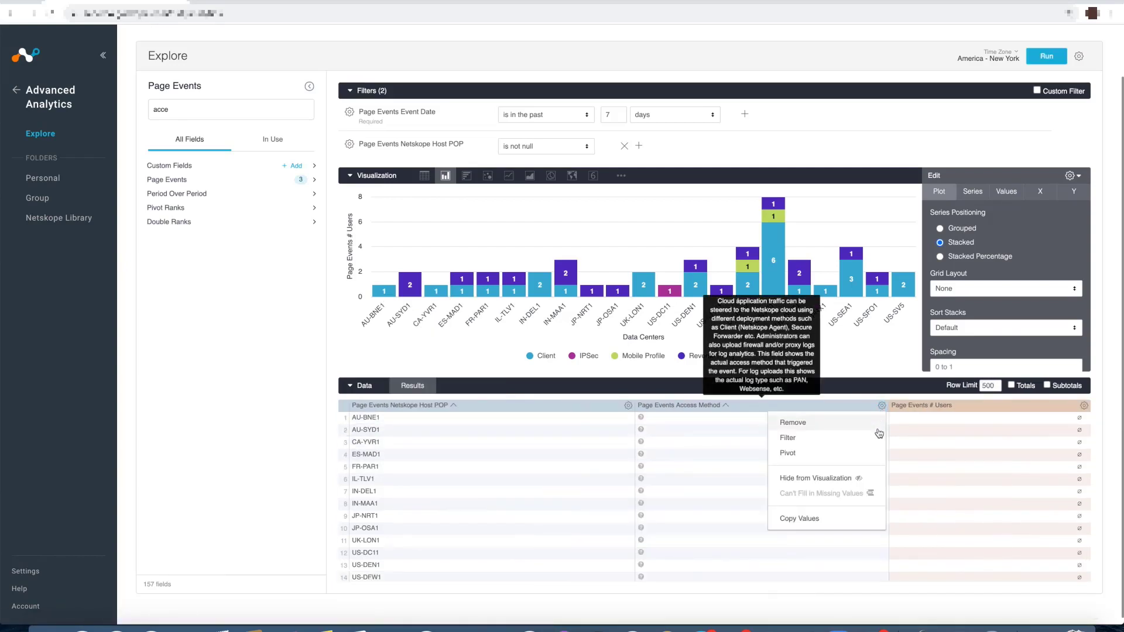
left_click(878, 430)
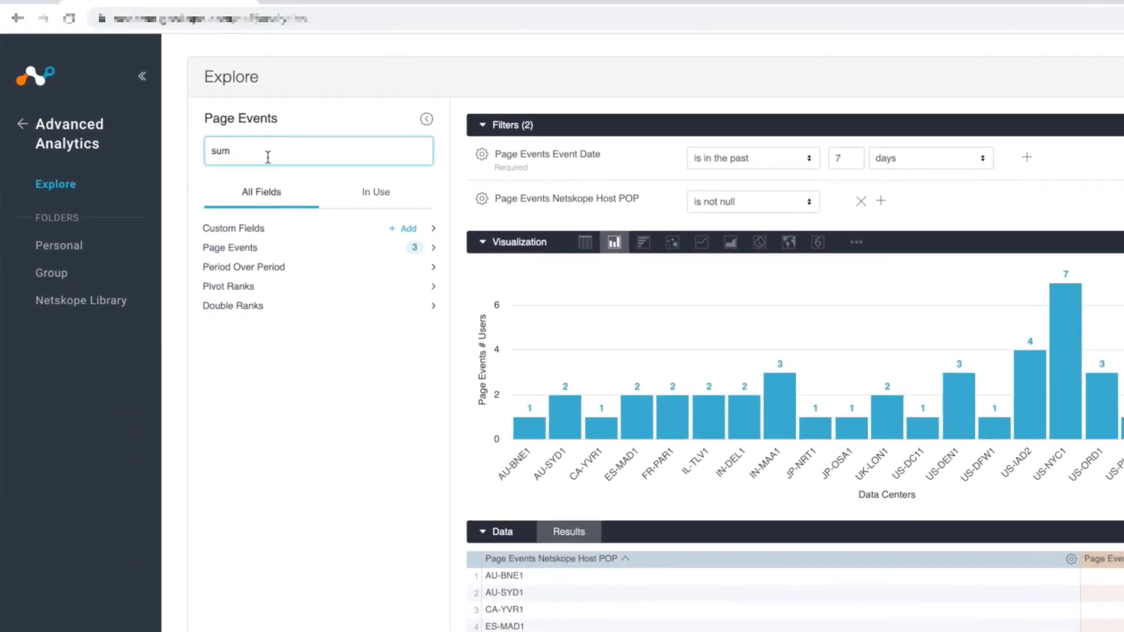
Search the Page Events fields for "sum", add the Sum - Bytes Uploaded measure, and rerun the query
left_click(195, 113)
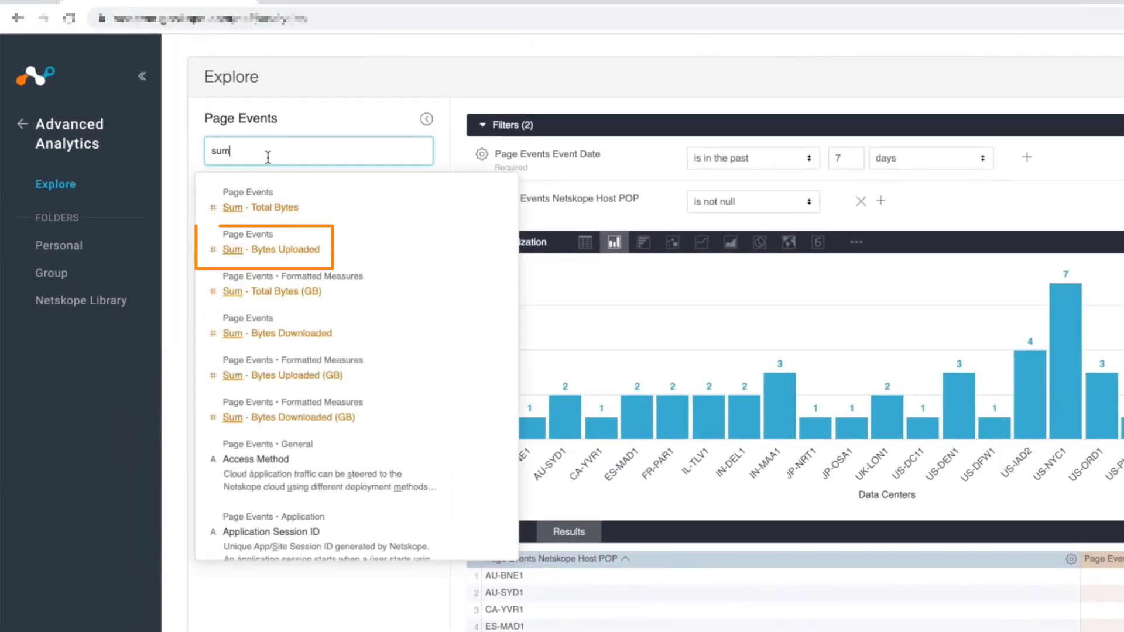
left_click(278, 250)
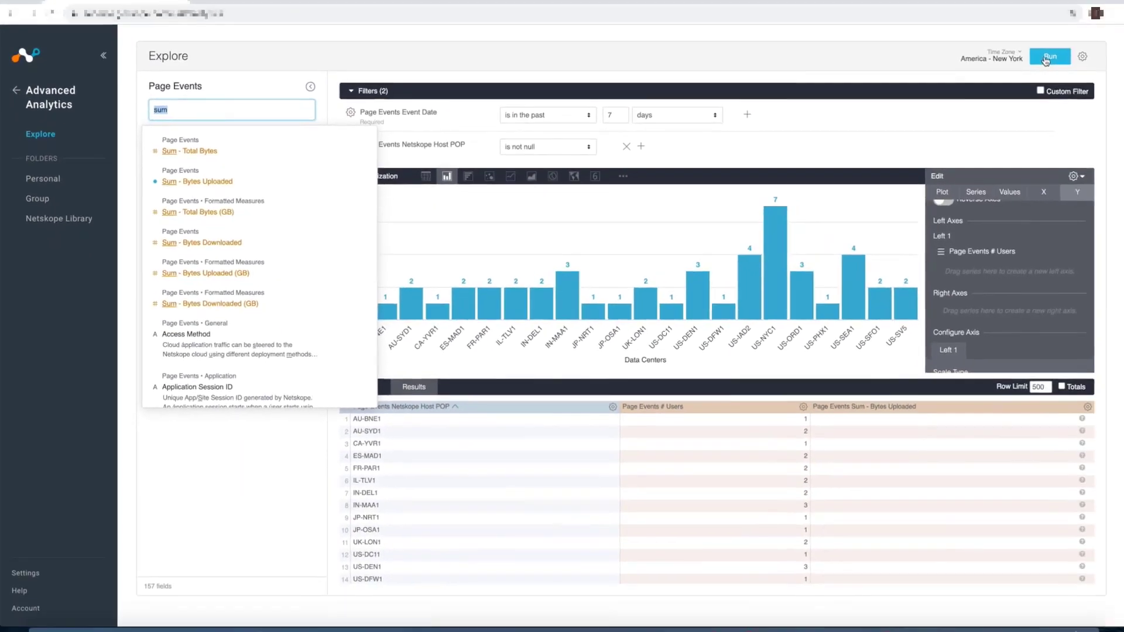
left_click(1047, 56)
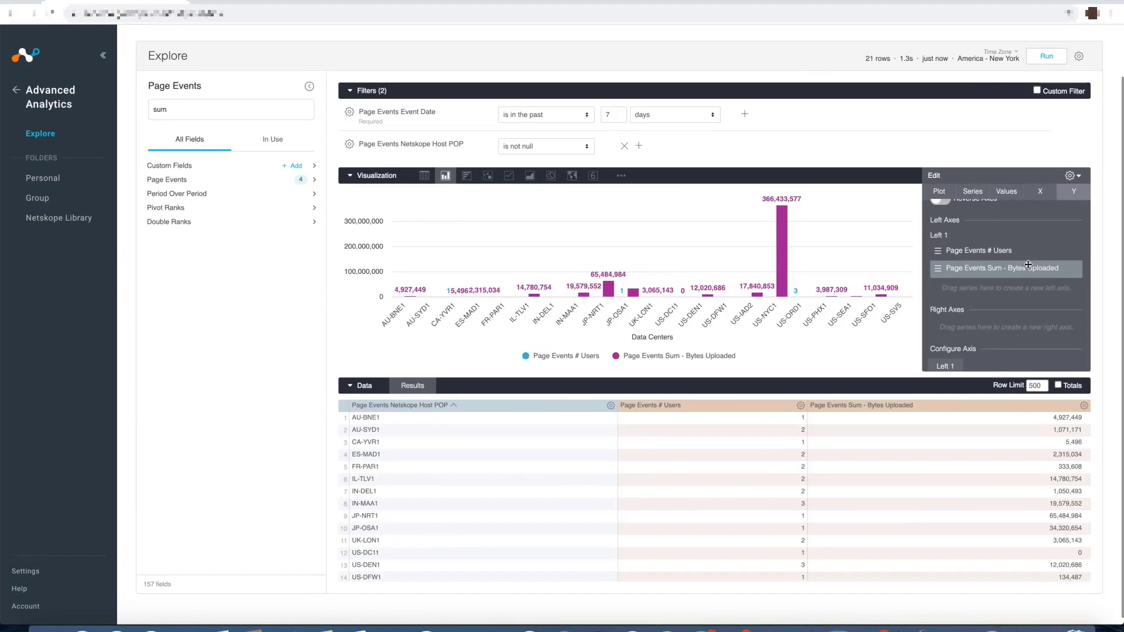
Move the Page Events Sum - Bytes Uploaded series to a new right Y axis and close the chart settings
left_click_drag(1028, 264, 1028, 342)
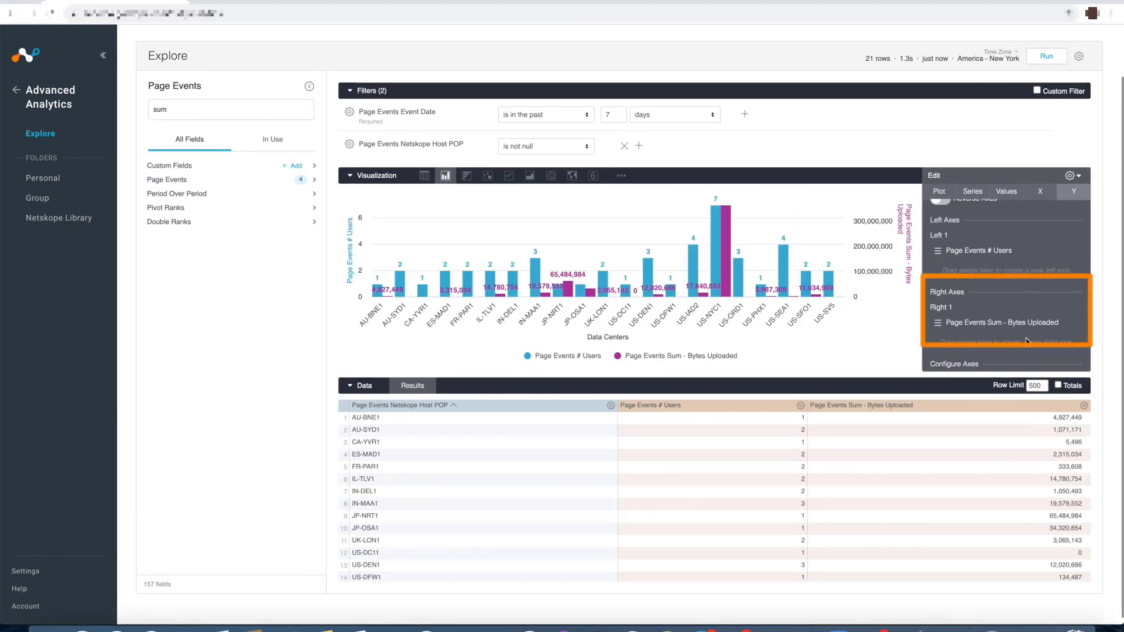
left_click(1081, 176)
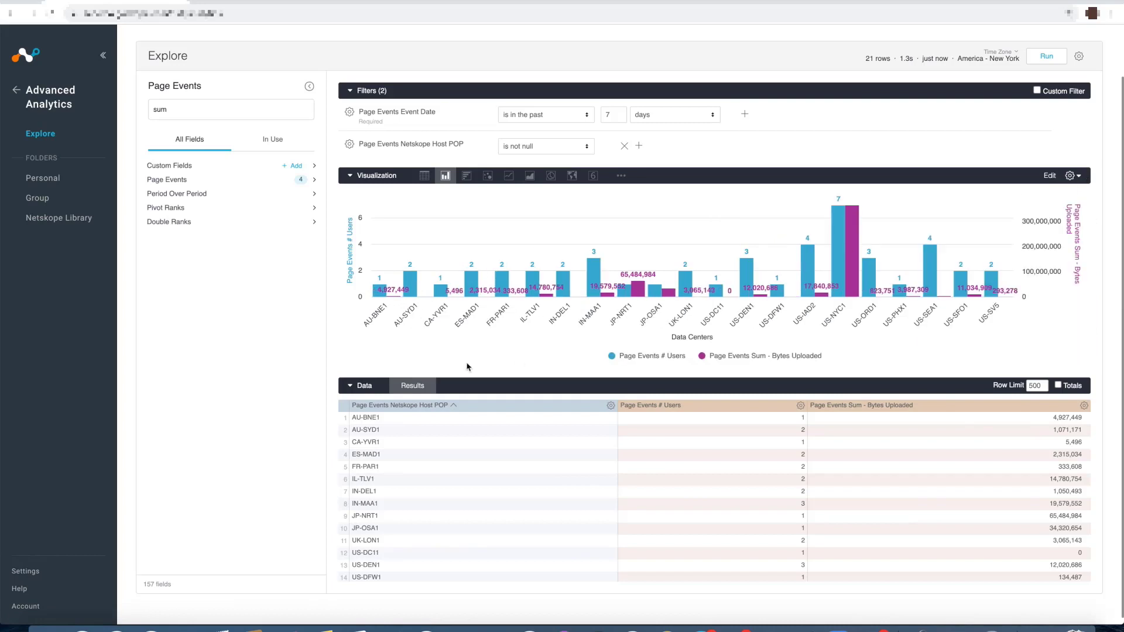
Collapse the Data and Filters sections to enlarge the chart
left_click(350, 385)
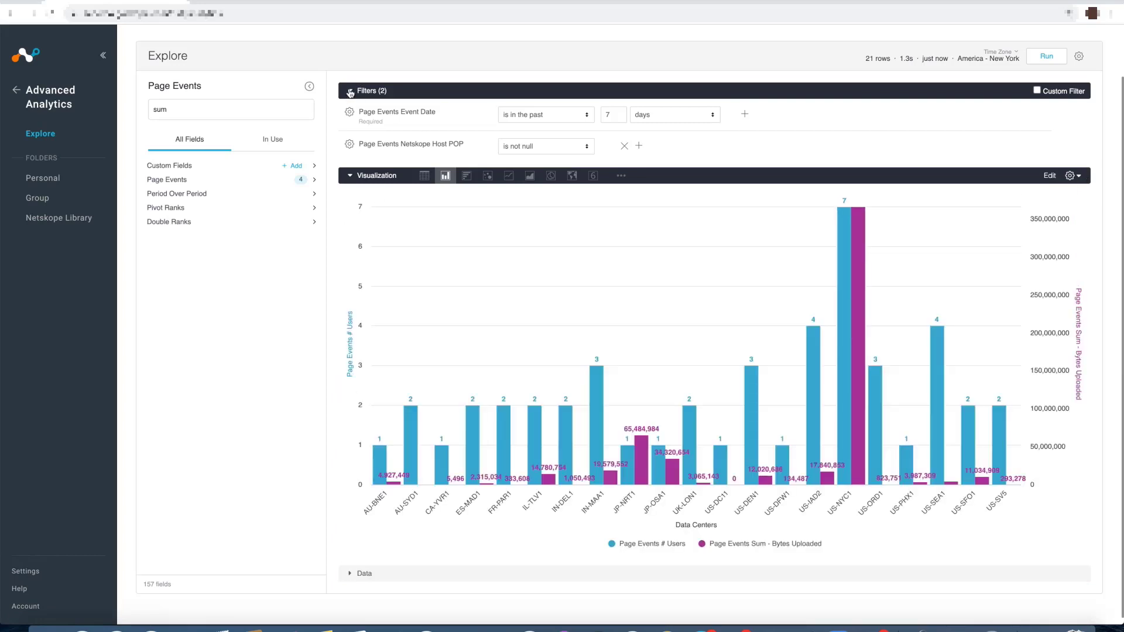
left_click(350, 91)
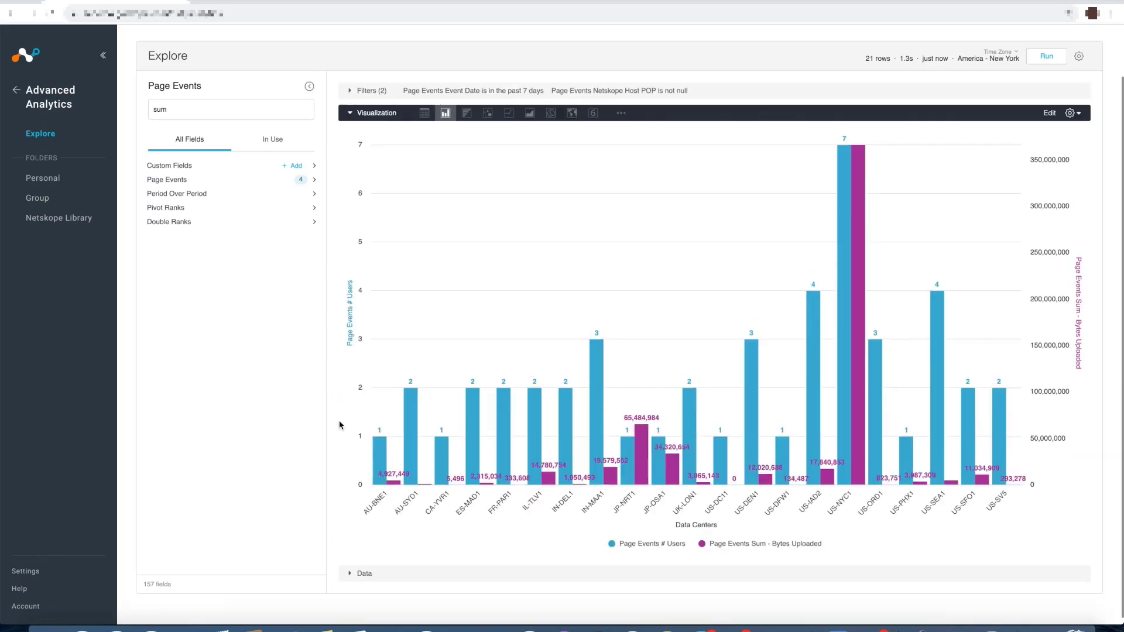